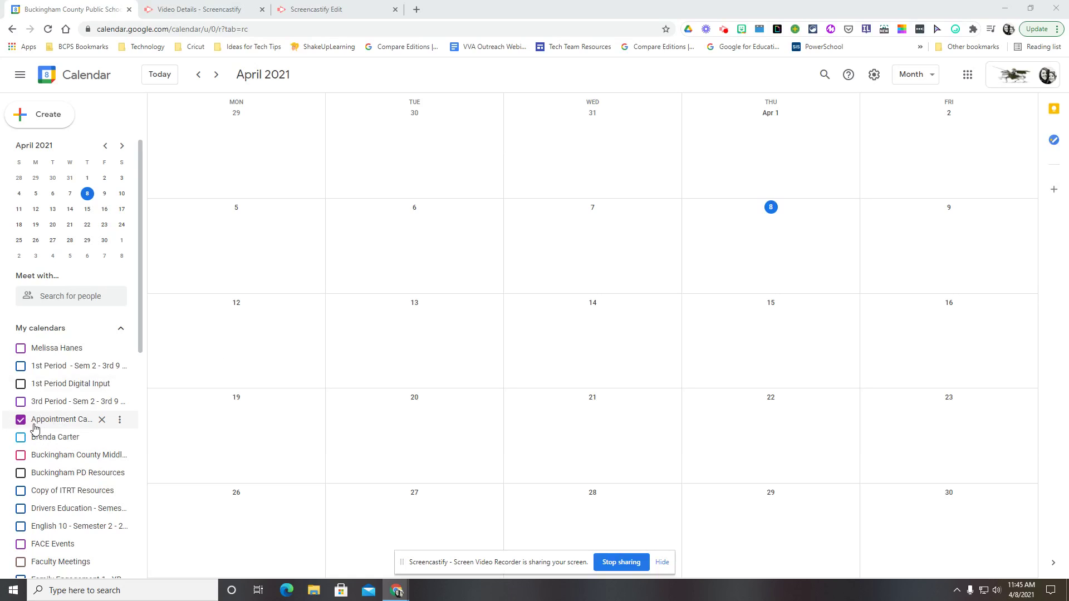
- Create 'Student Teacher Conferences' appointment slots on Friday, April 9, 2021
left_click(925, 230)
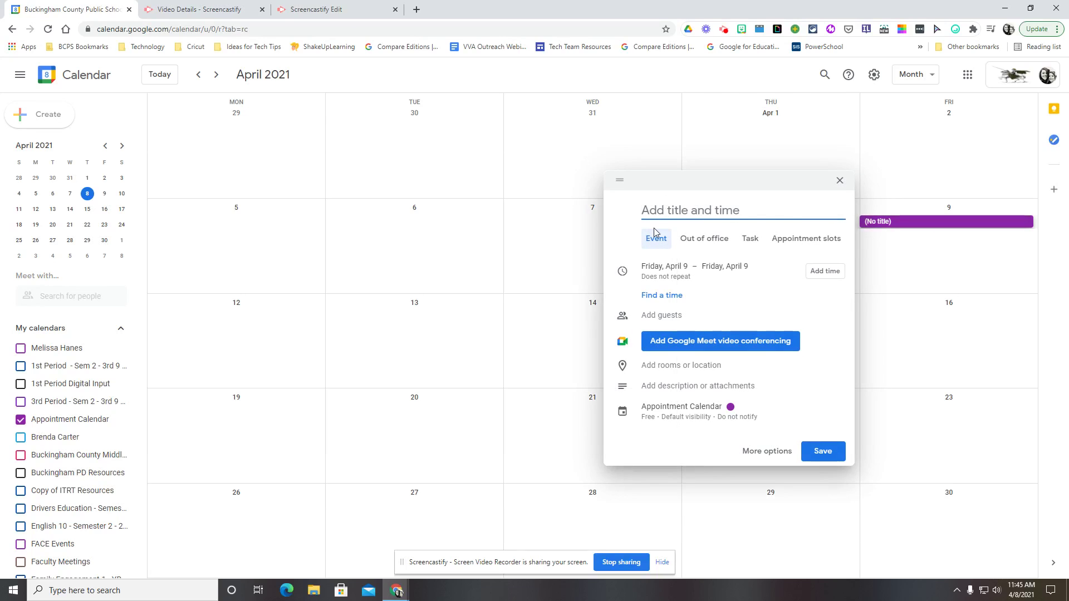
type("Student Teacher ")
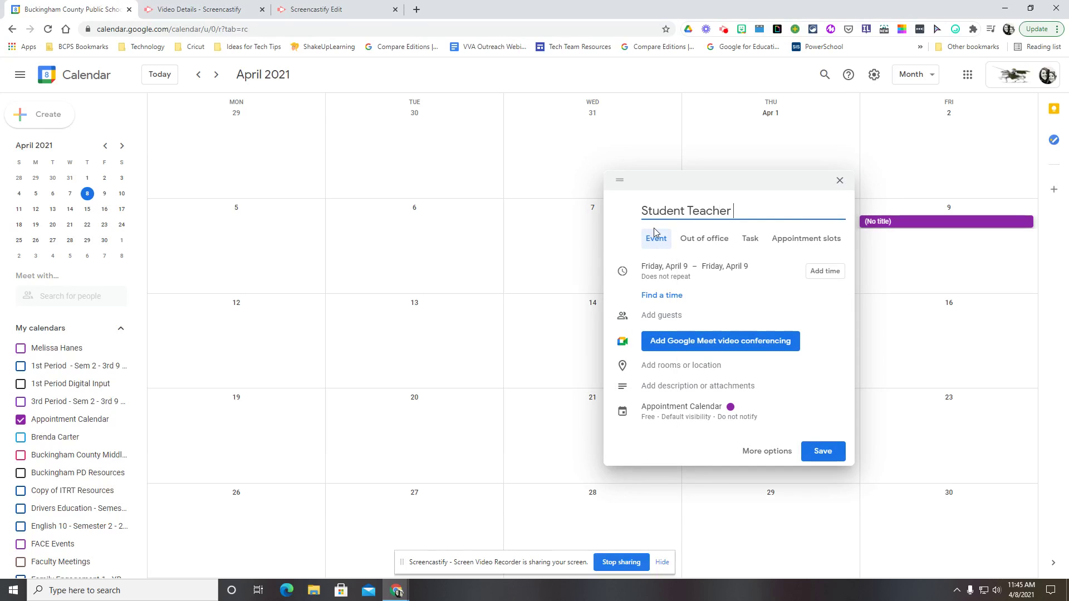
type("Conferences")
left_click(799, 242)
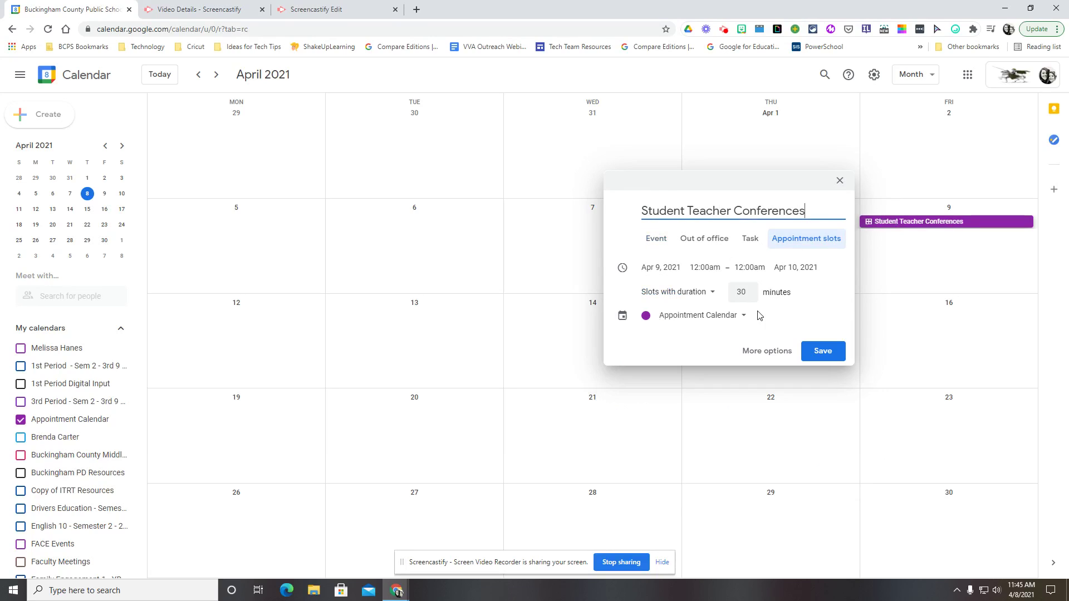
left_click(769, 352)
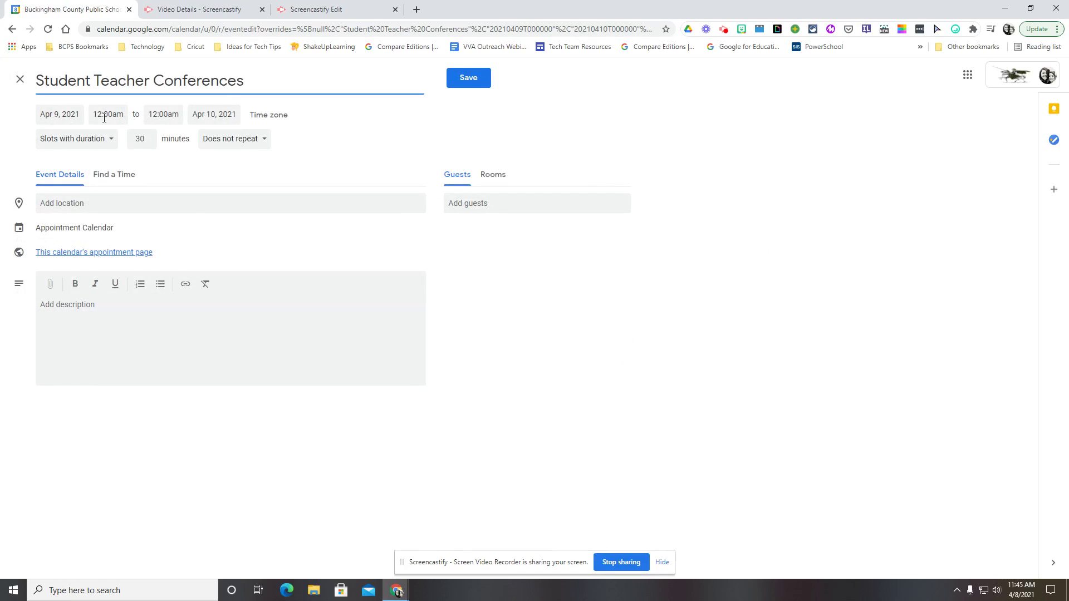
- Set the slots to run 10:00am–11:30am, ending April 9, in 15-minute slots
left_click(105, 116)
scroll(142, 178, "down", 10)
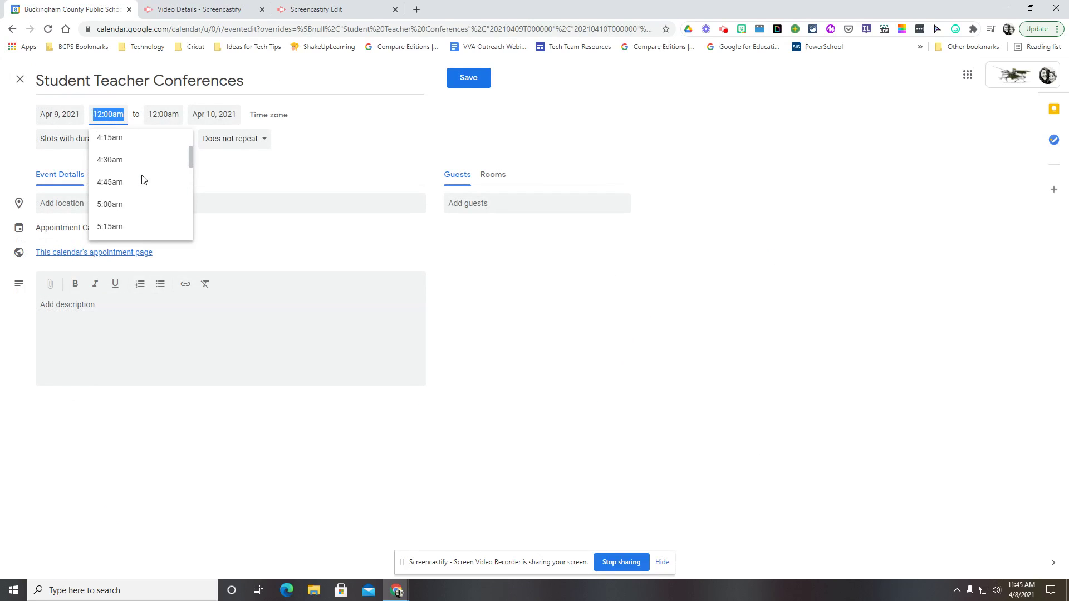
scroll(143, 179, "down", 6)
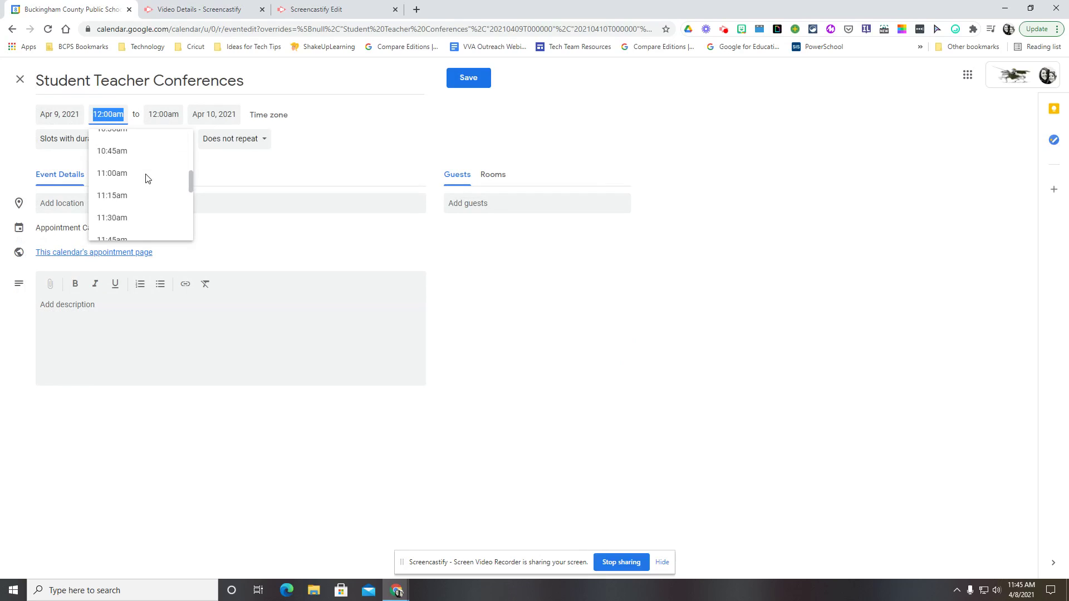
left_click(146, 140)
left_click(163, 114)
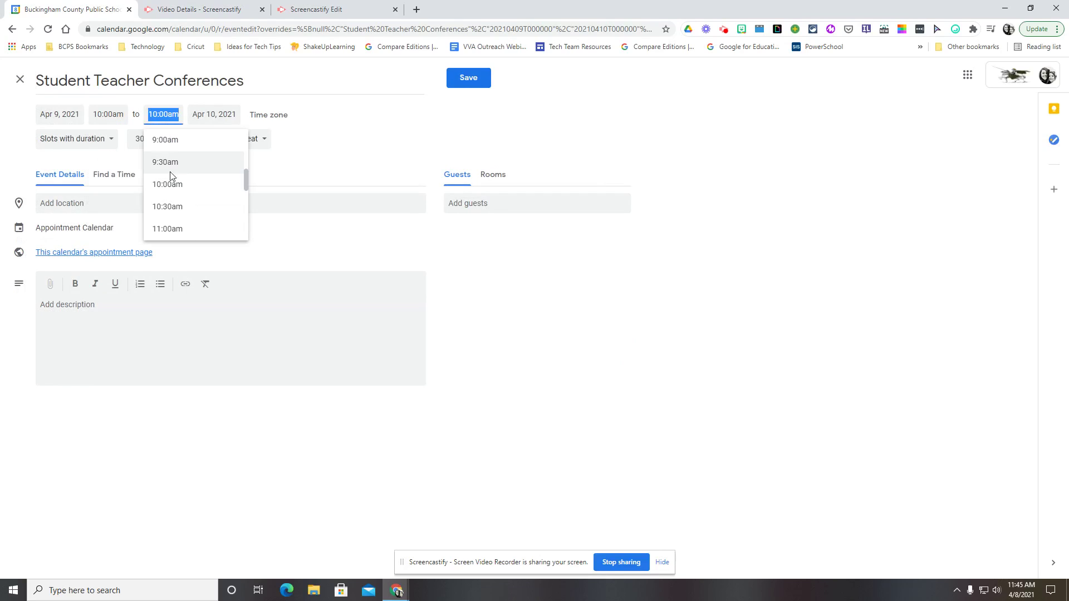
scroll(179, 209, "down", 2)
left_click(186, 162)
key("Tab")
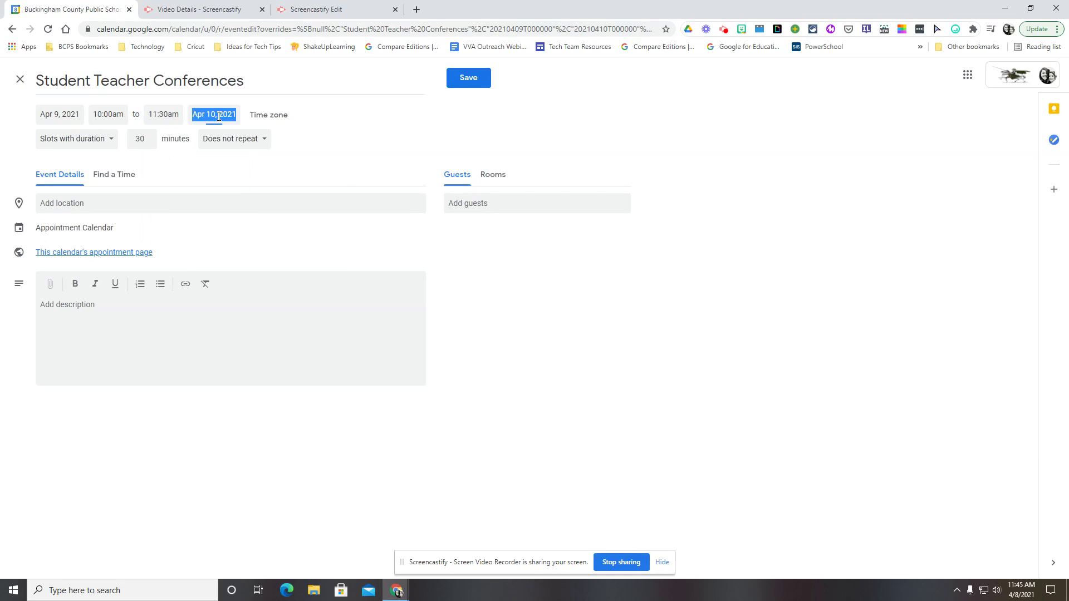
left_click(307, 188)
double_click(136, 139)
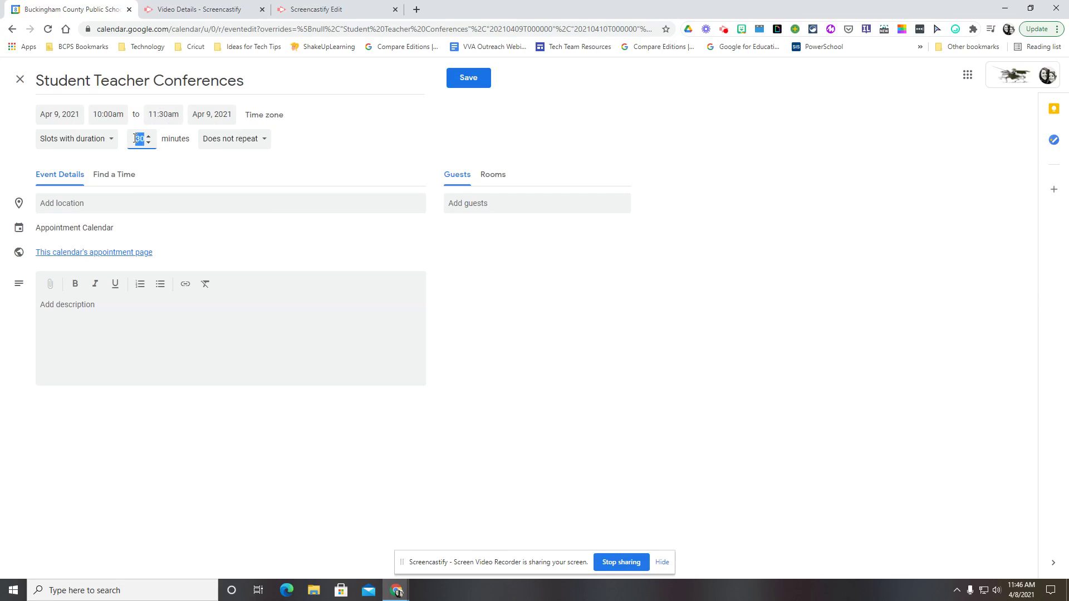
type("15")
- Give the slots a custom weekly Friday repeat that ends on April 30, 2021
left_click(257, 143)
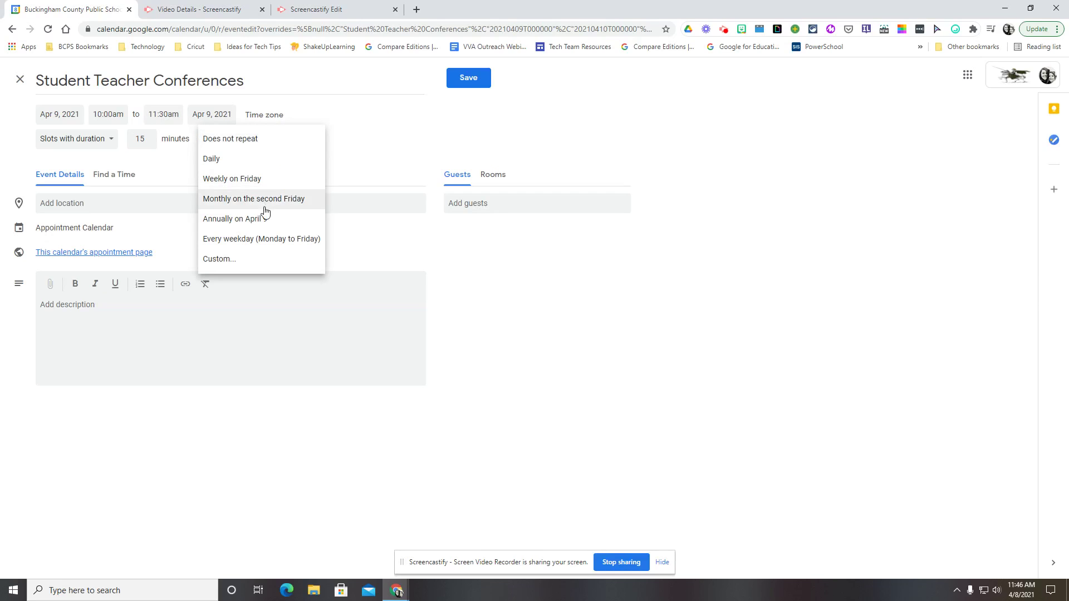
left_click(239, 260)
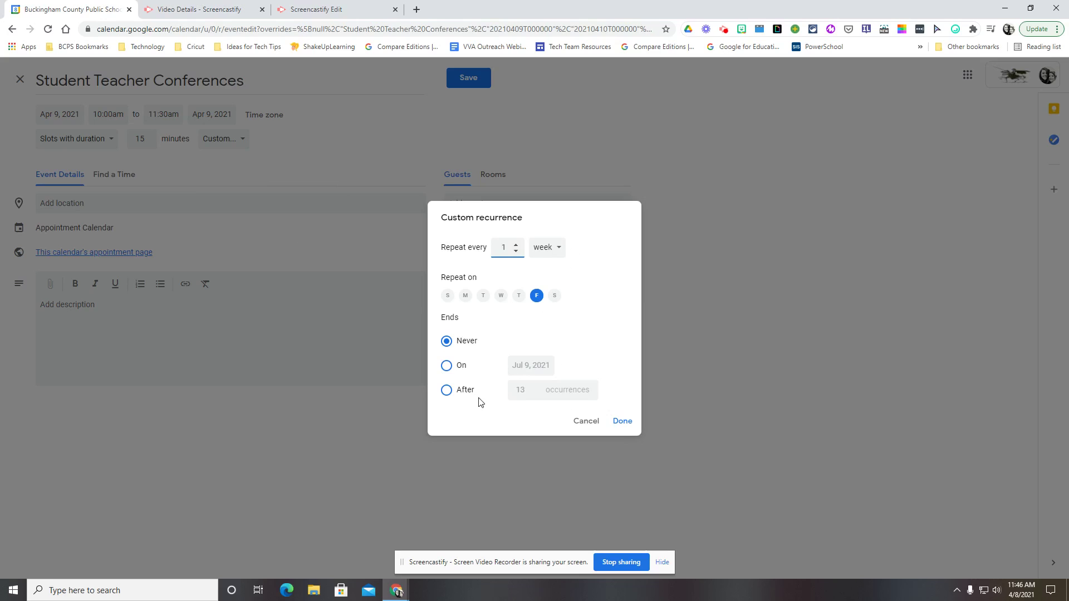
left_click(446, 368)
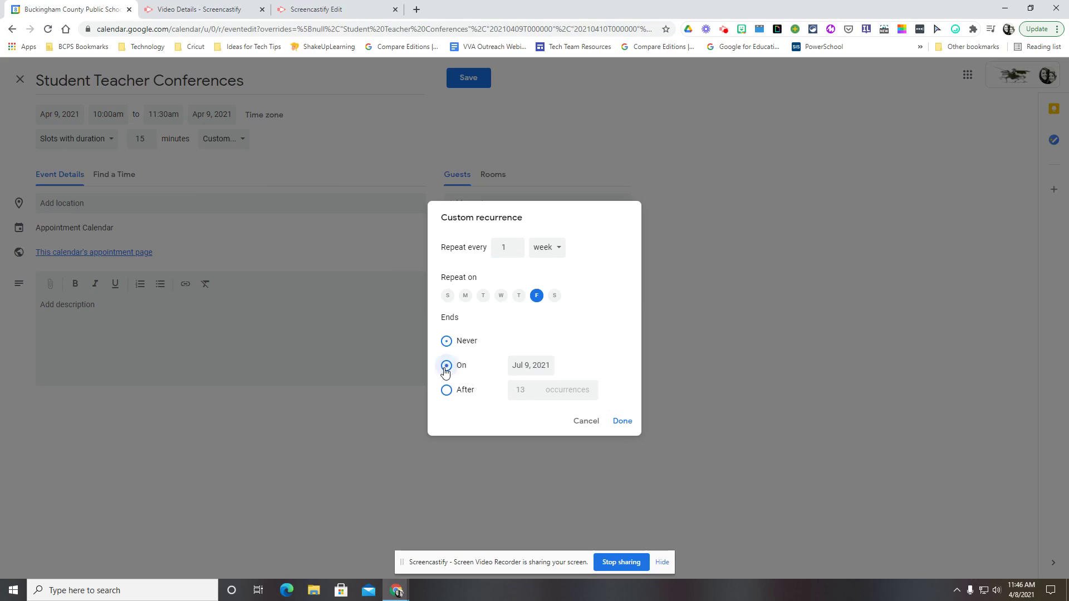
left_click(510, 372)
left_click(633, 389)
left_click(633, 389)
left_click(633, 389)
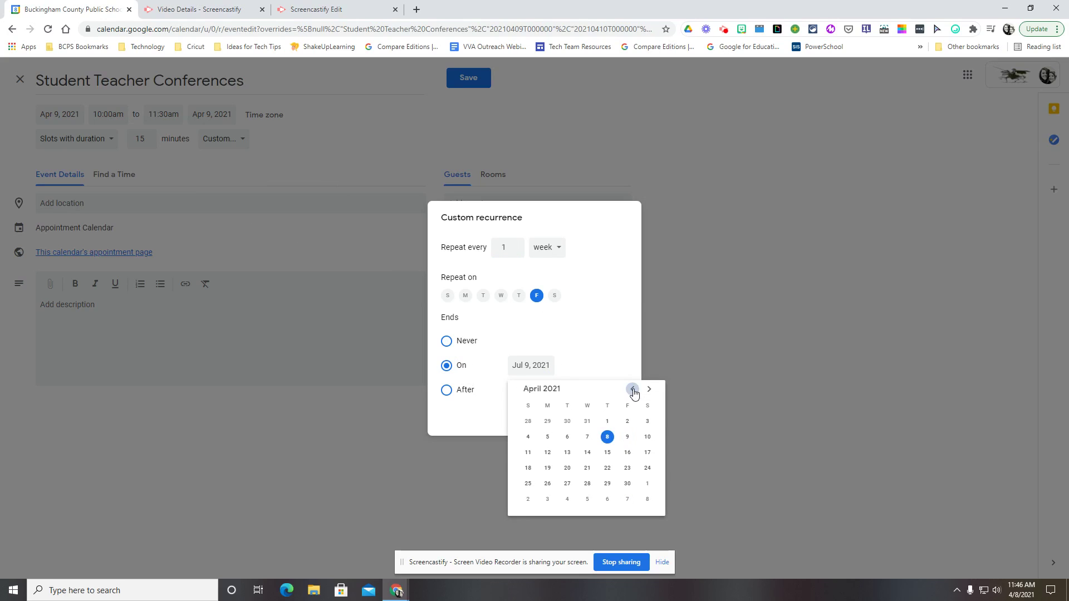
left_click(629, 486)
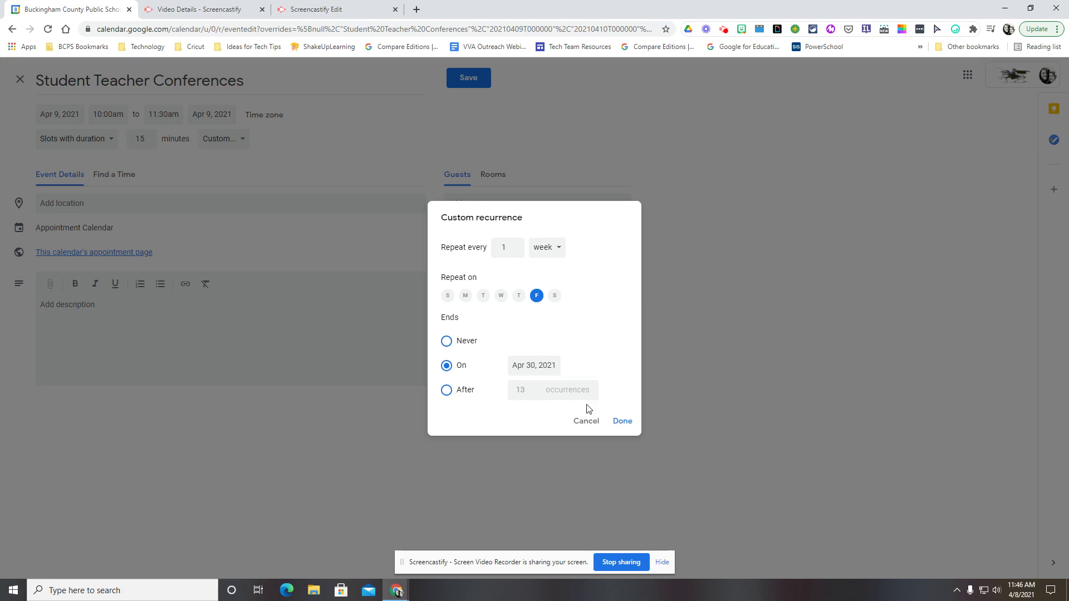
left_click(622, 420)
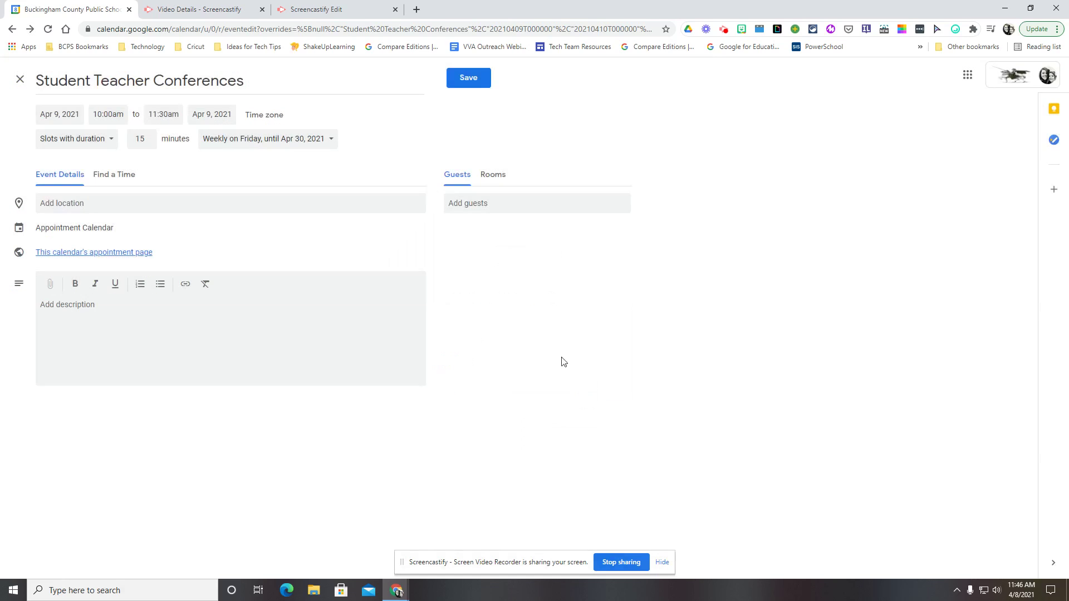
- Save the recurring slots and open the calendar's appointment sign-up page in a new tab
left_click(466, 80)
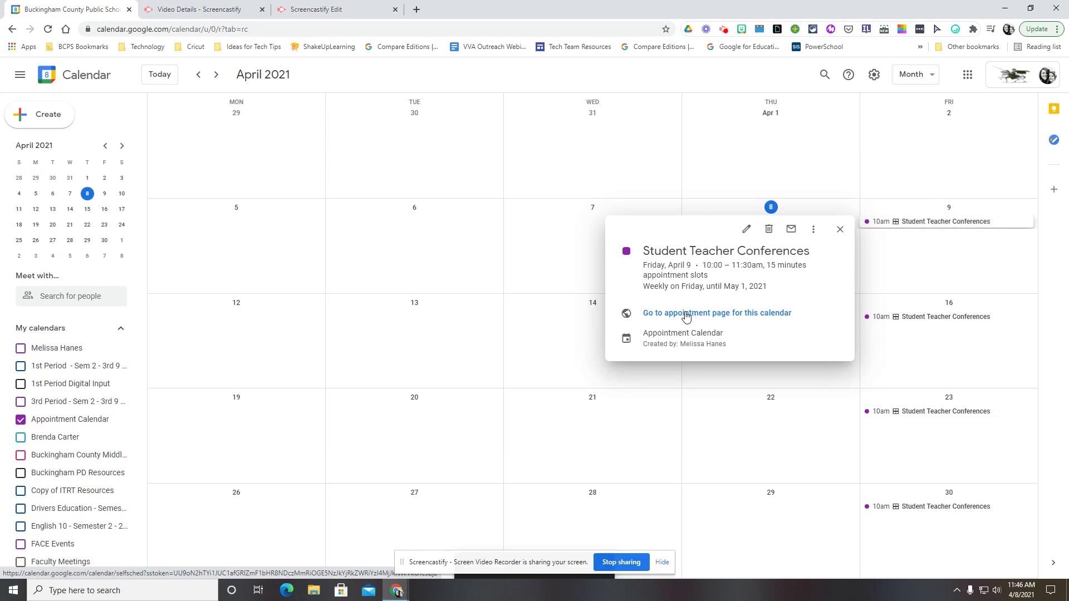
left_click(686, 315)
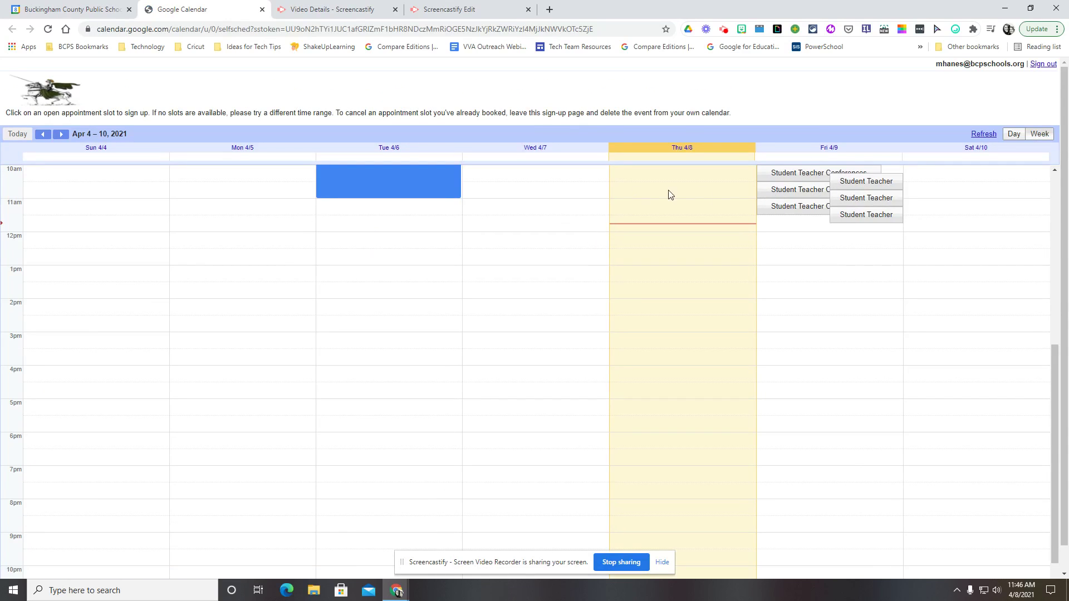
- Book the Friday 4/9 10:00–10:15am slot and dismiss the confirmation
left_click(800, 173)
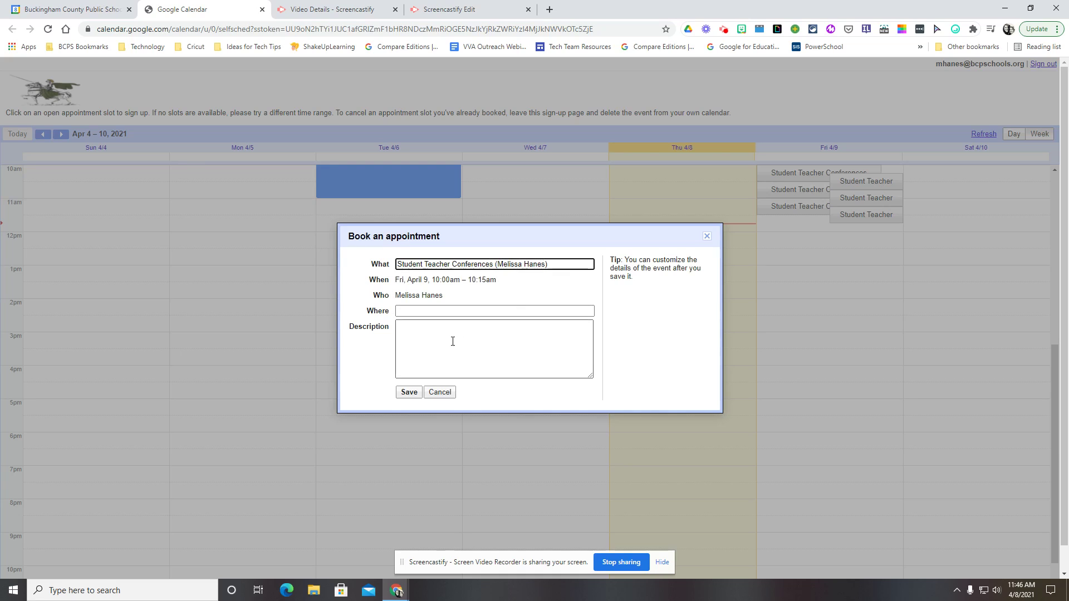
left_click(411, 394)
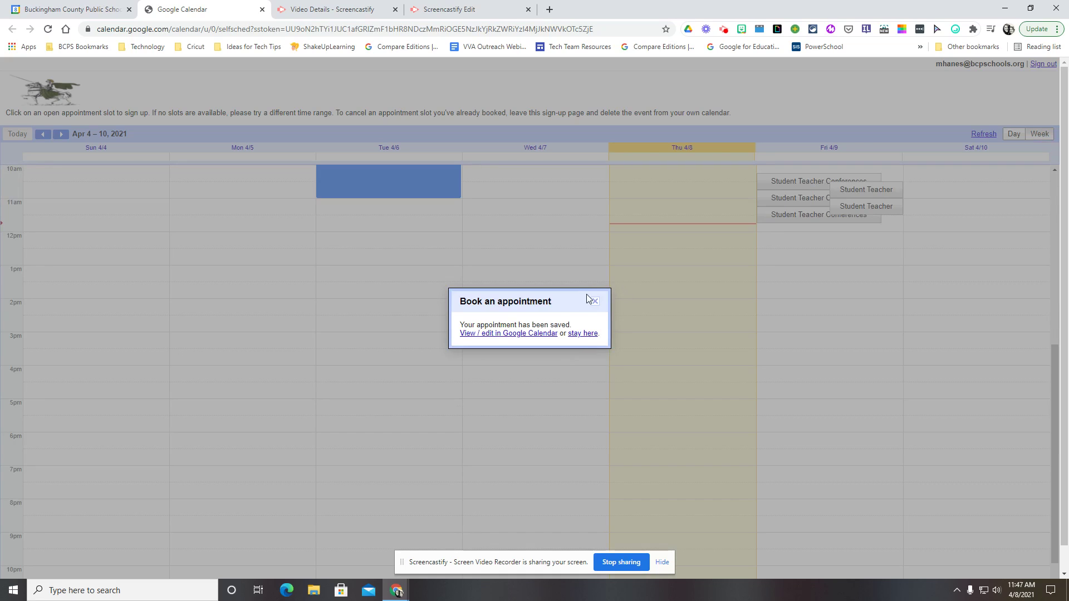
left_click(593, 301)
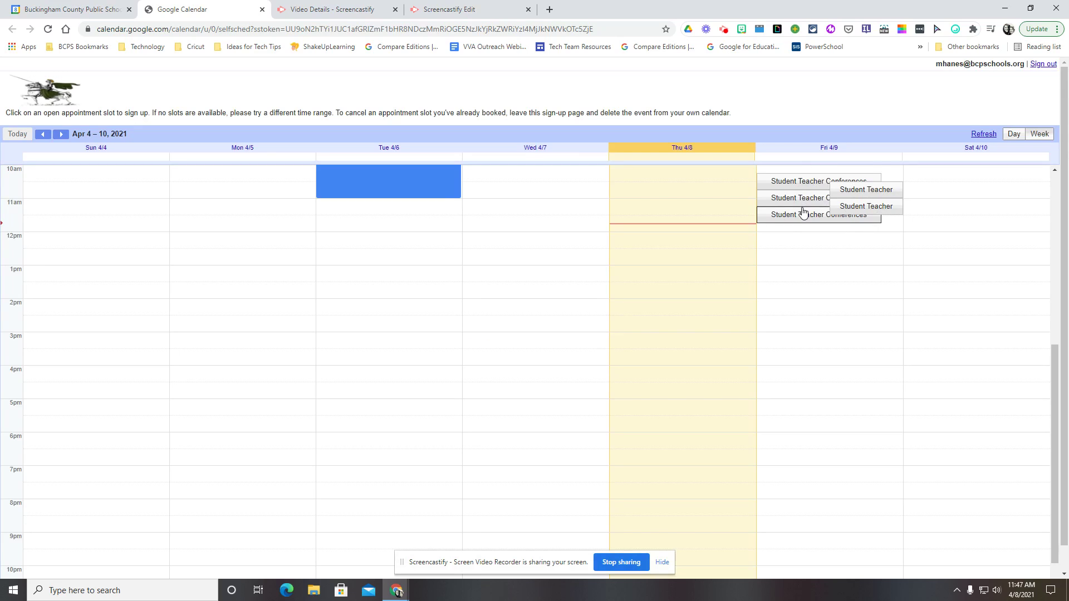
- Check the booked April 9 appointment in the main calendar, then select the sign-up page's address
left_click(96, 12)
left_click(837, 233)
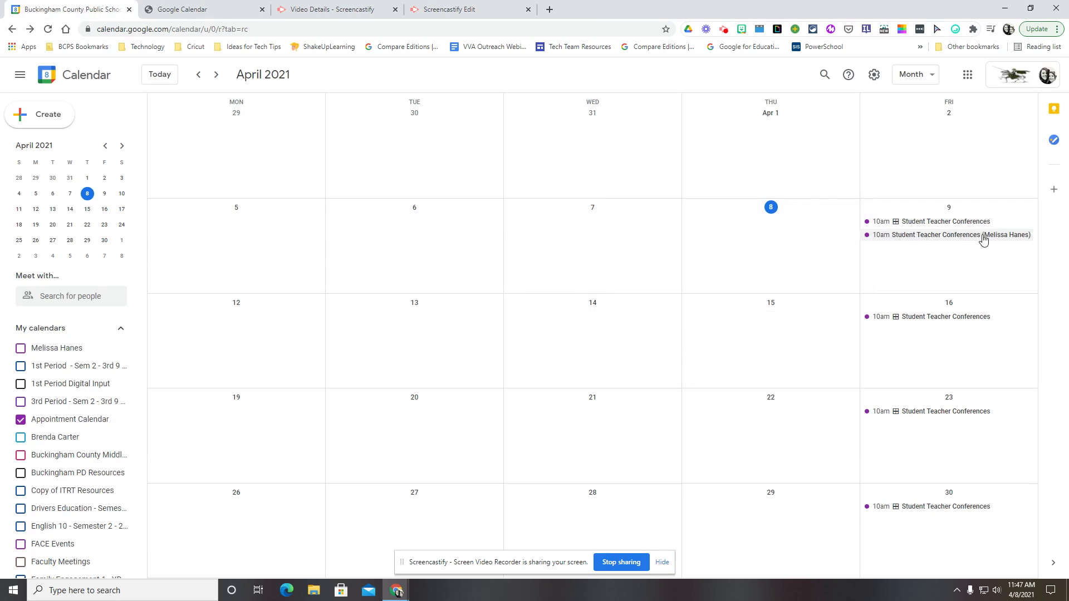
left_click(965, 238)
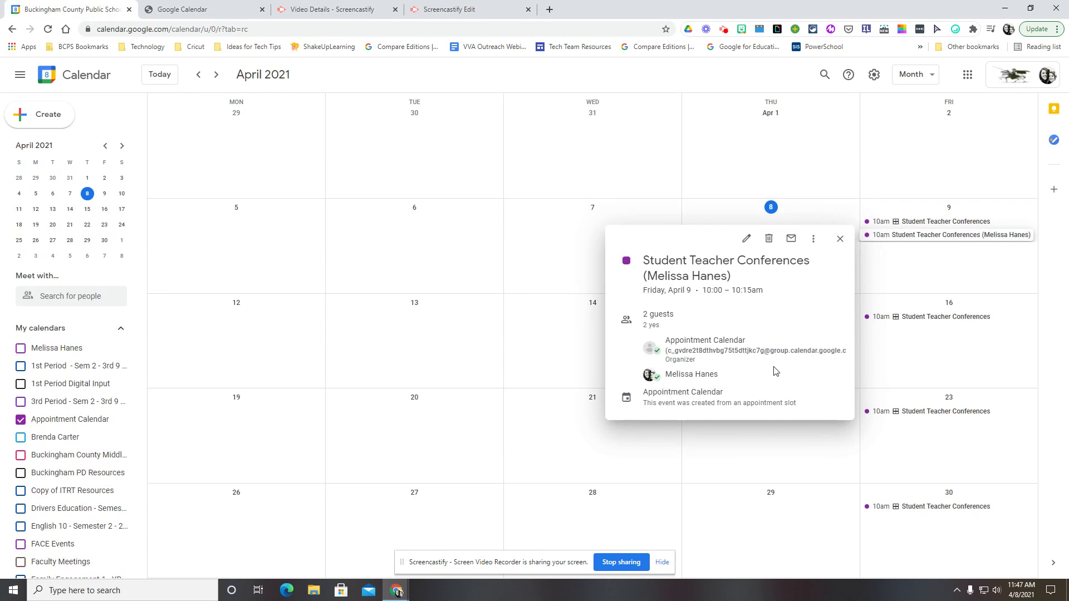
left_click(841, 240)
left_click(183, 10)
left_click(351, 28)
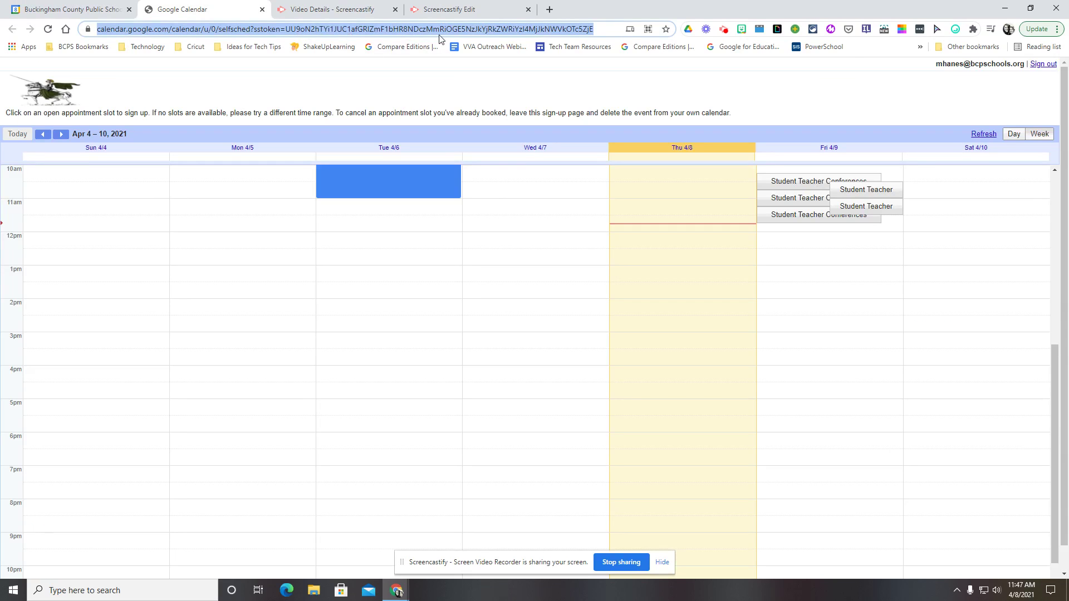